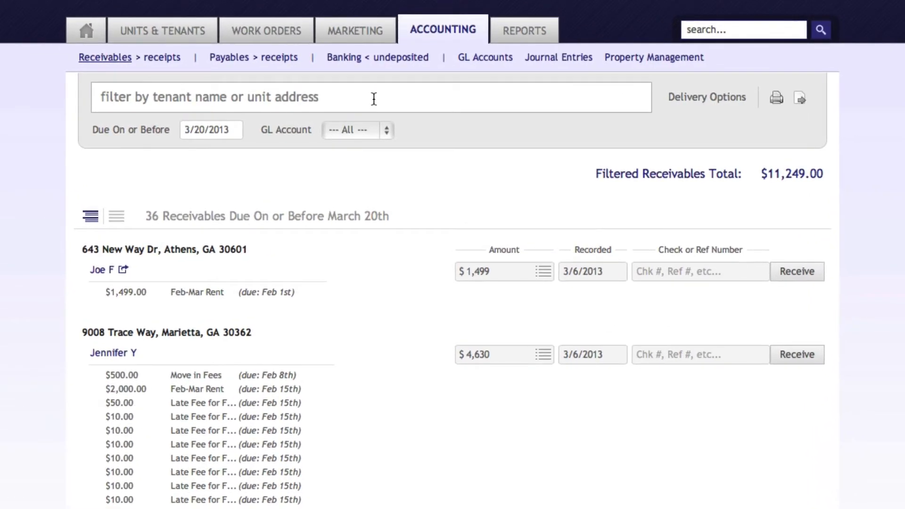
Filter the receivables to those due on or before 02/01/2013
click(374, 98)
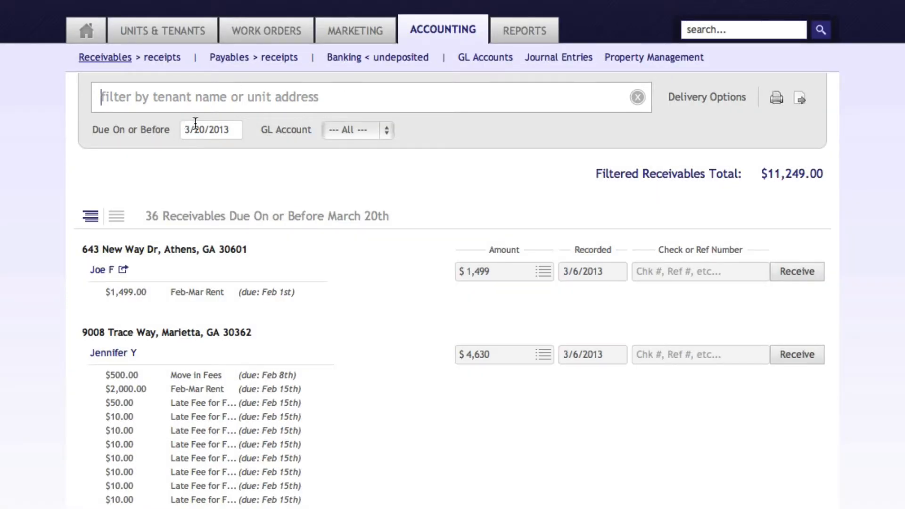
click(210, 128)
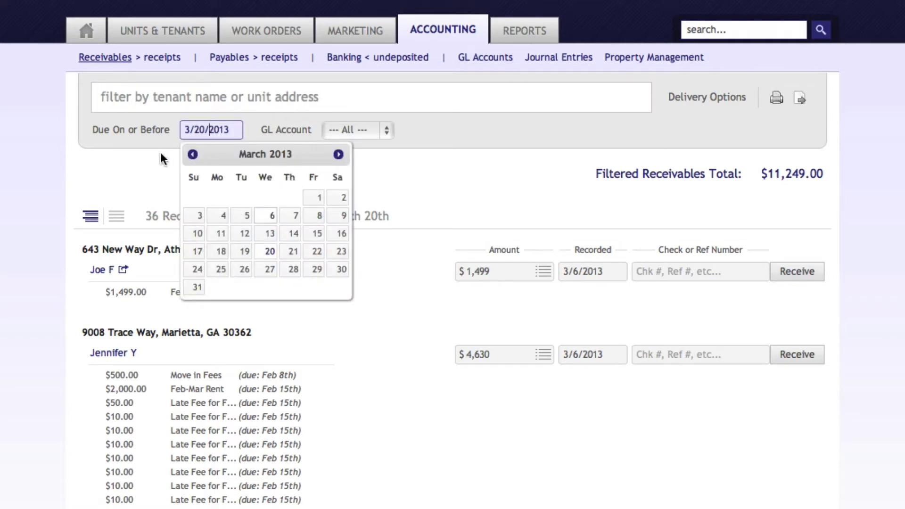
click(193, 154)
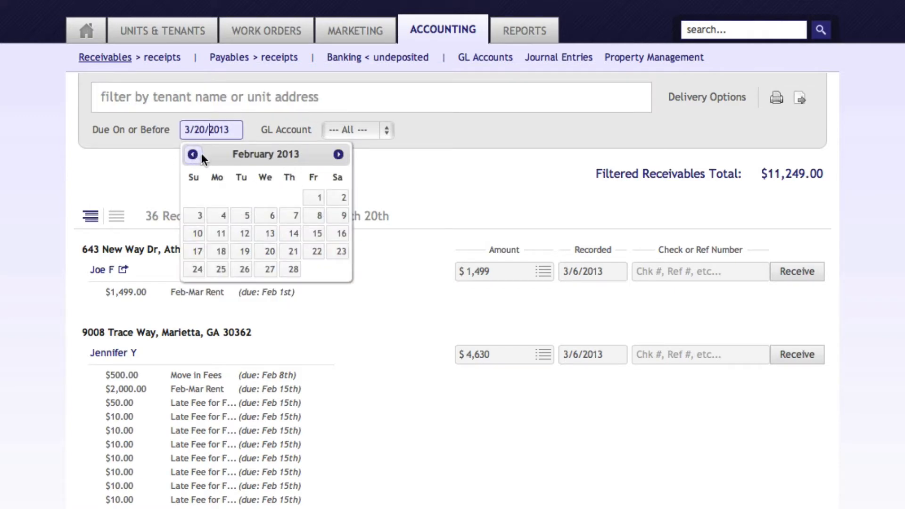
click(315, 201)
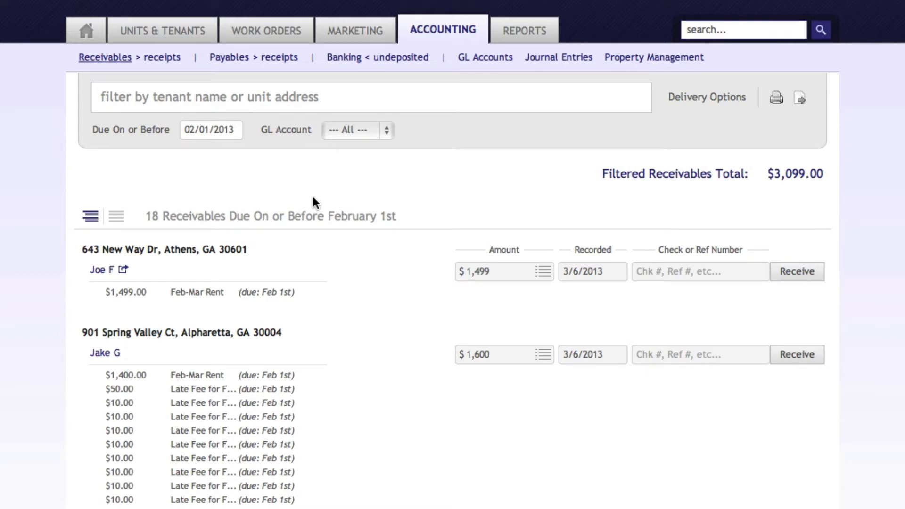
Filter the receivables to those due on or before 03/01/2013, keeping all GL accounts included
click(193, 131)
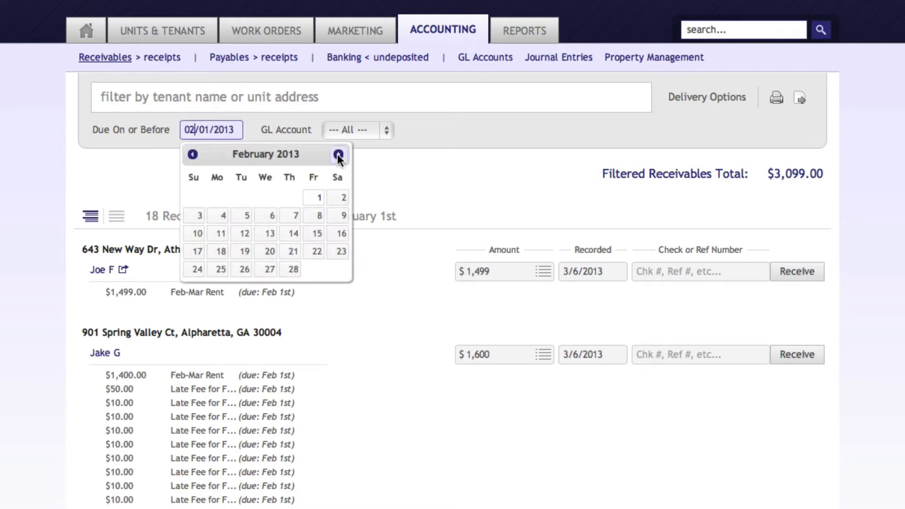
click(338, 155)
click(316, 197)
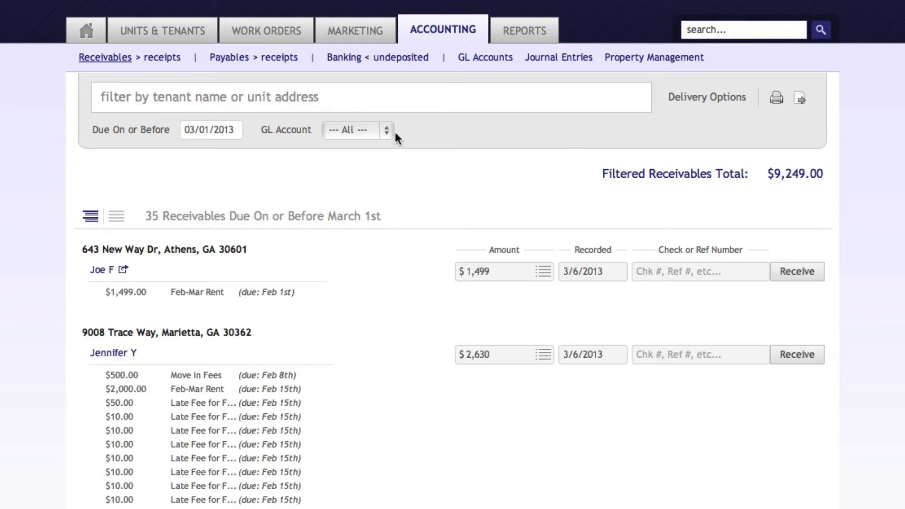
click(389, 132)
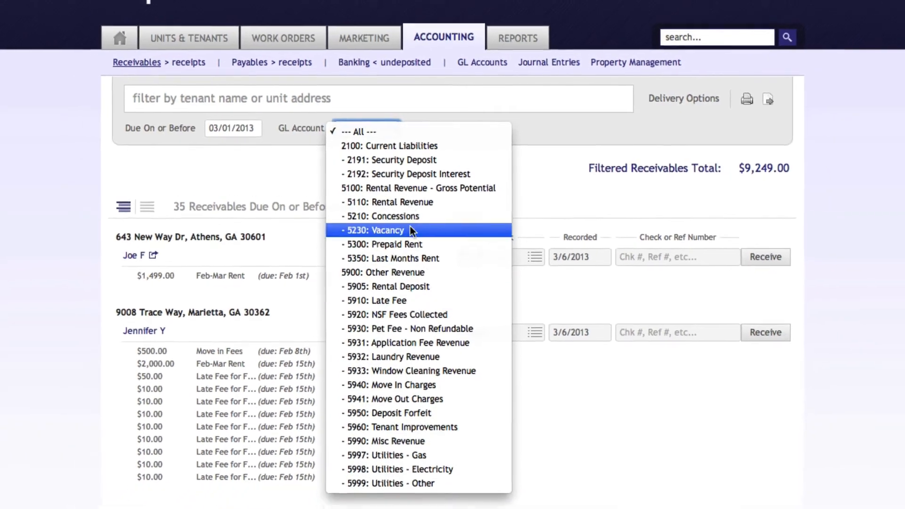
click(409, 131)
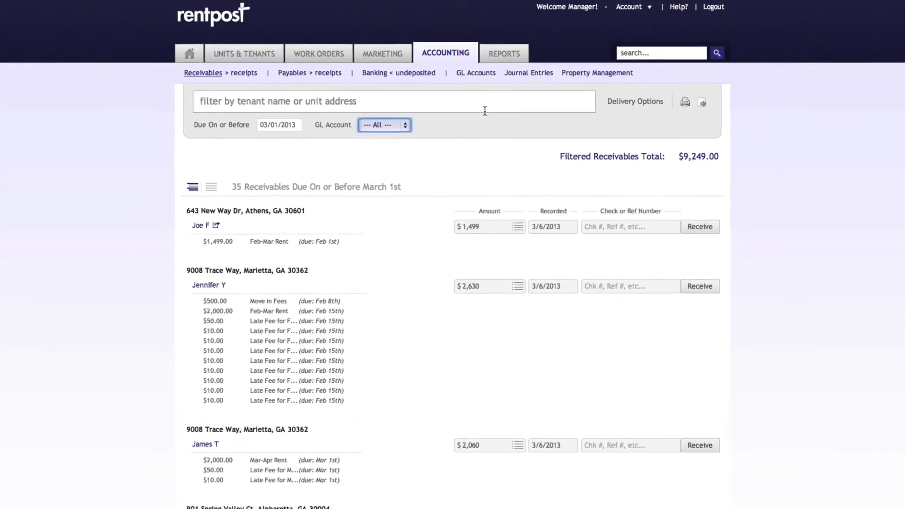
Print the filtered receivables report and export it
click(485, 111)
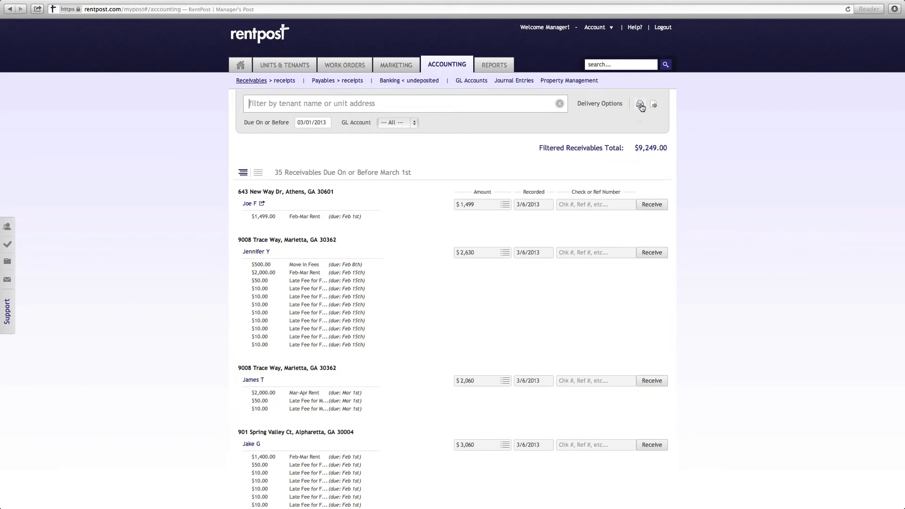
click(641, 104)
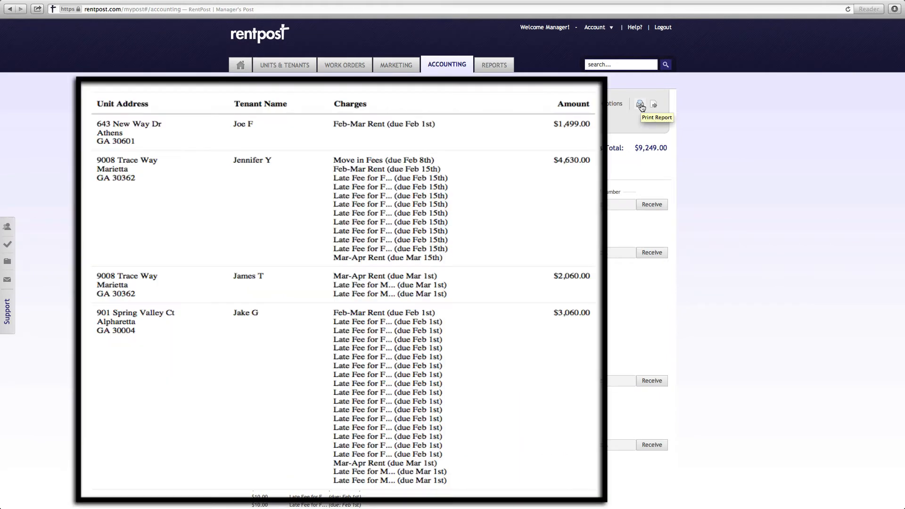
click(654, 104)
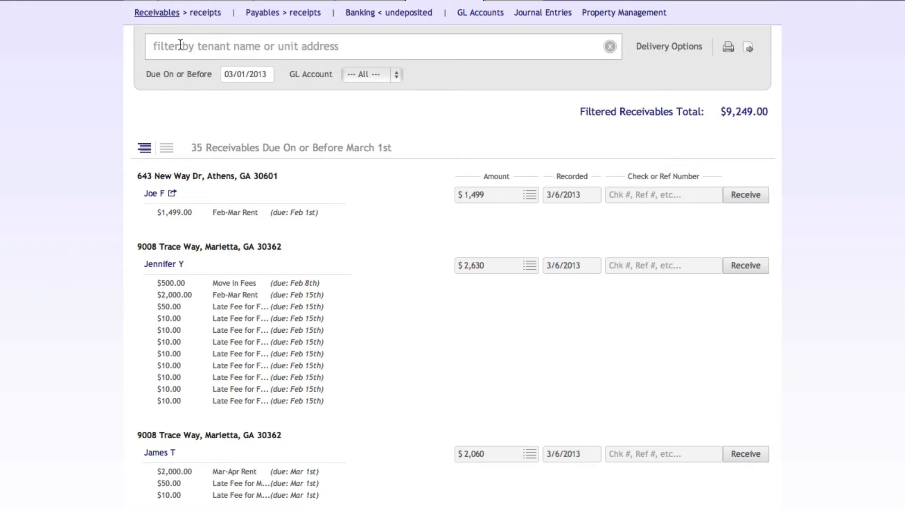
Filter the receivables by "jam" and show all charges of the matching tenant
text(jam)
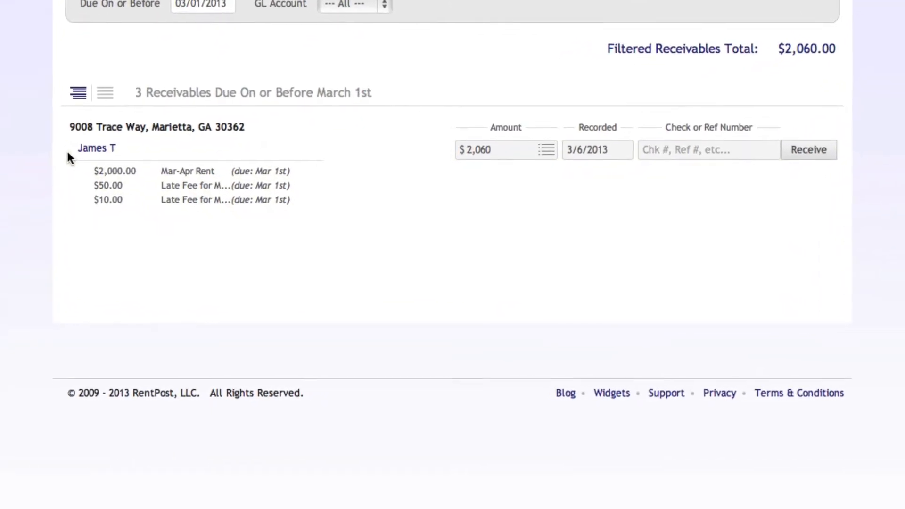
click(81, 185)
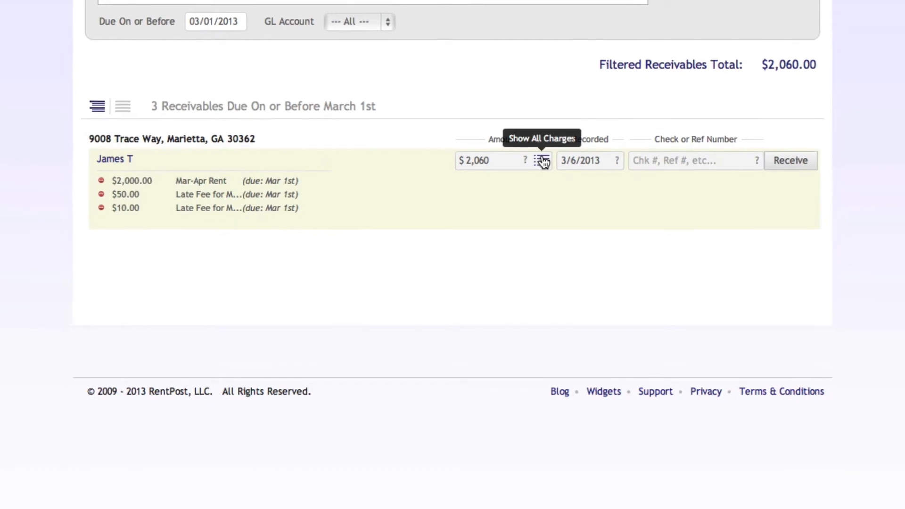
click(541, 162)
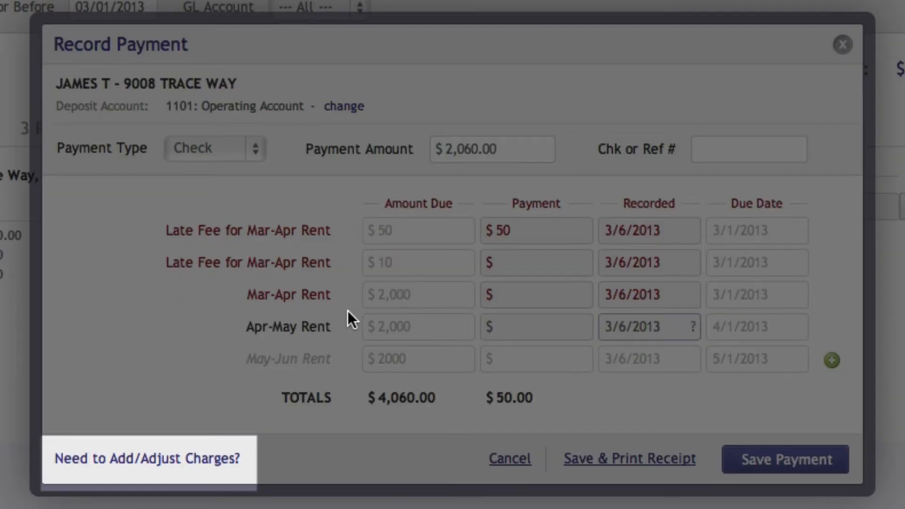
Remove the $50 and $10 late fees for Mar-Apr Rent from the tenant's charges and save the charges
click(173, 464)
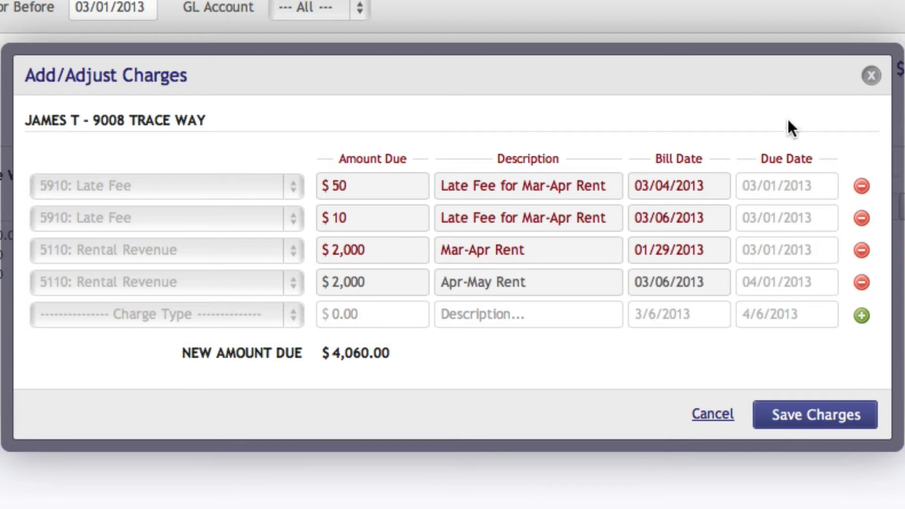
click(862, 186)
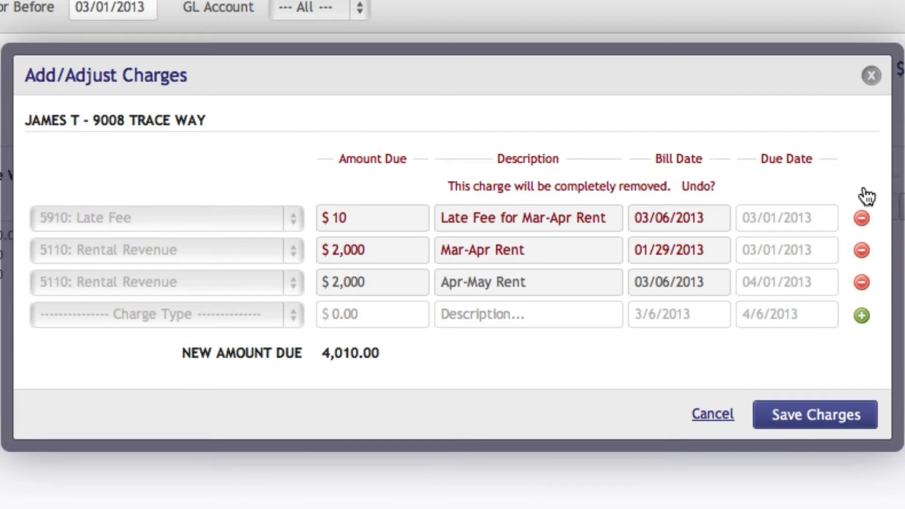
click(864, 220)
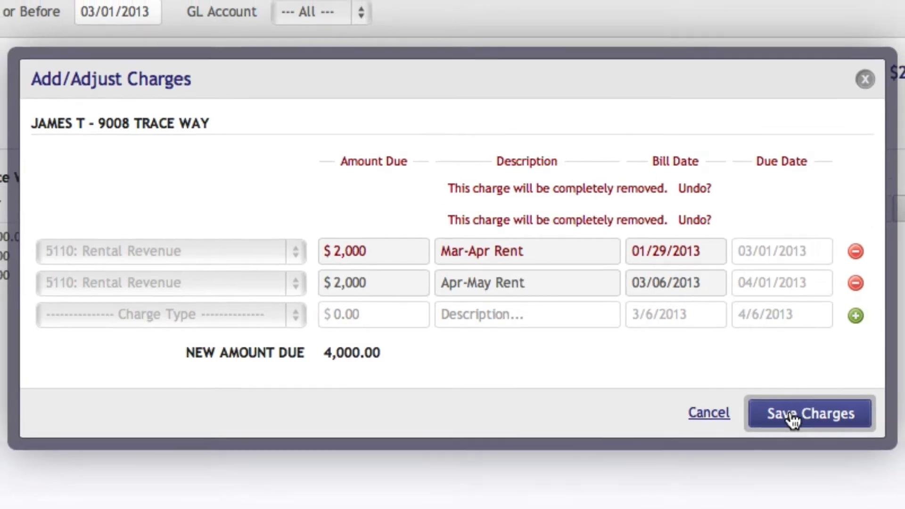
click(798, 416)
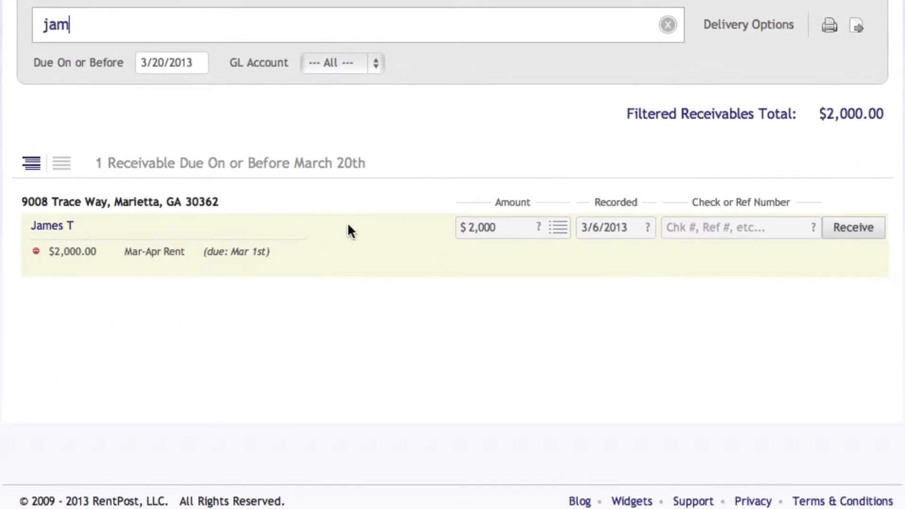
Begin recording the tenant's payment with 1101: Operating Account as deposit account and Check as payment type
click(558, 227)
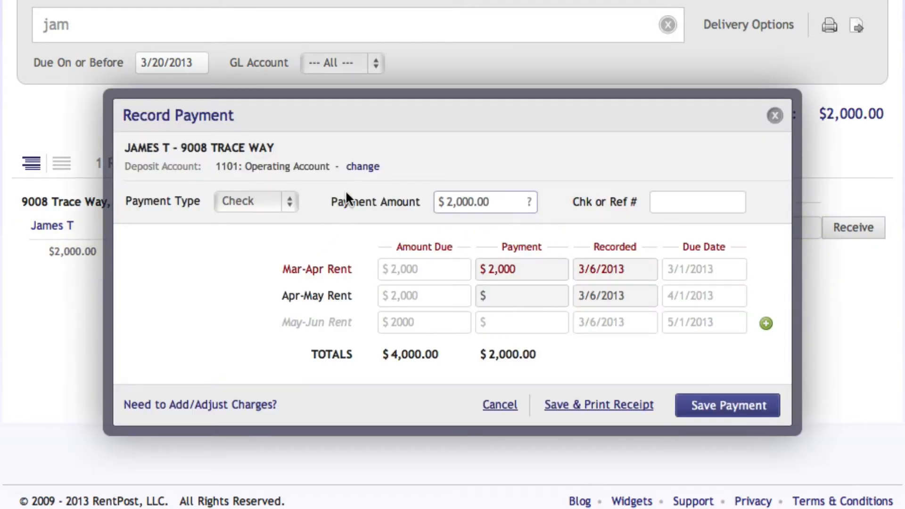
click(365, 172)
click(349, 166)
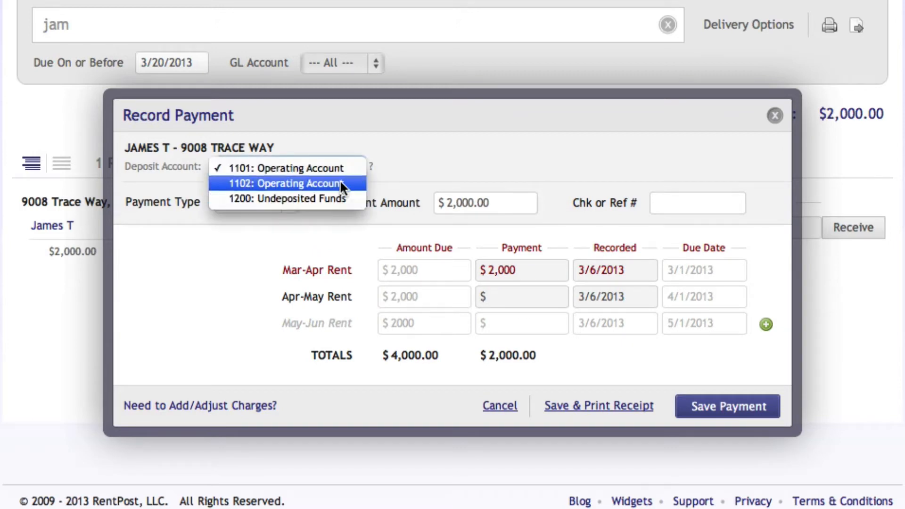
click(340, 166)
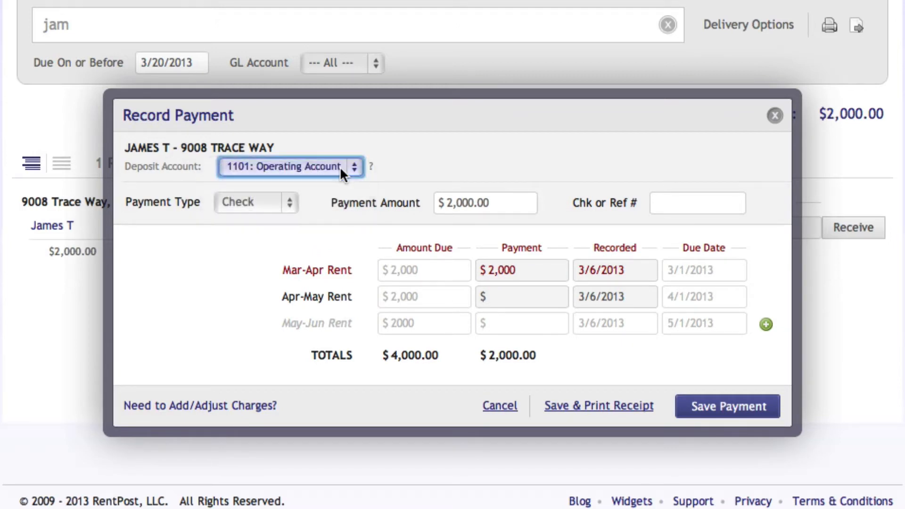
click(289, 206)
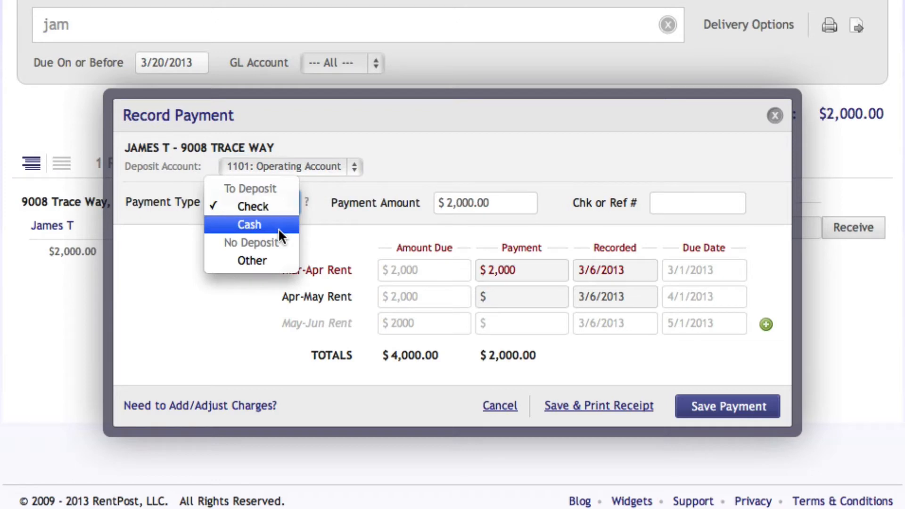
click(283, 207)
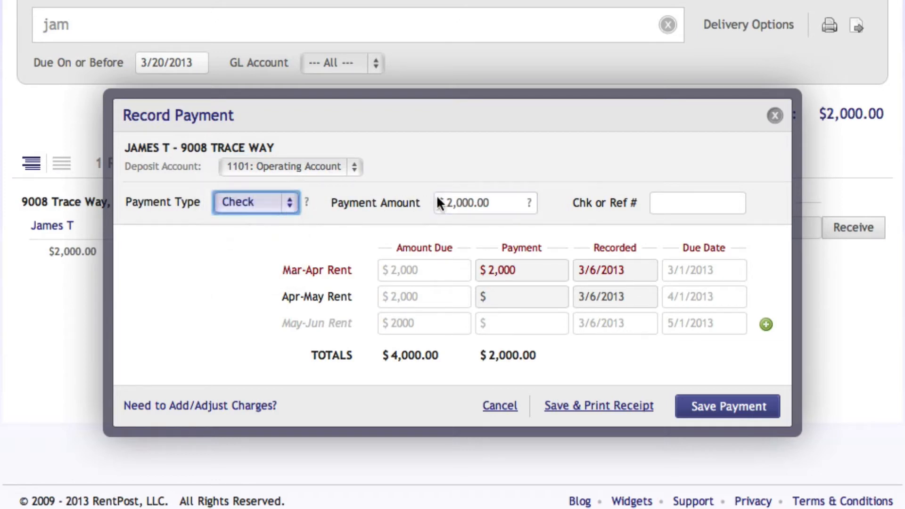
Save the payment with reference number 008 and 03/03/2013 as the recorded date for Mar-Apr Rent
click(666, 194)
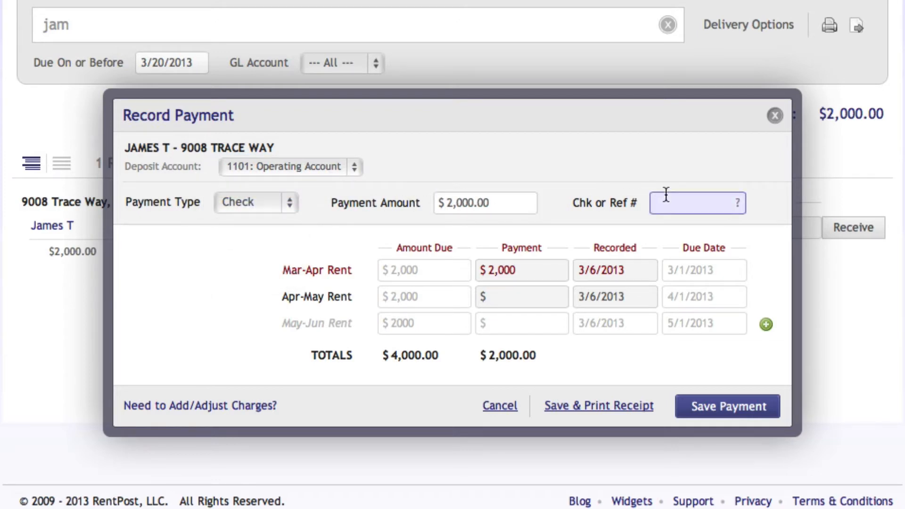
text(008)
click(597, 268)
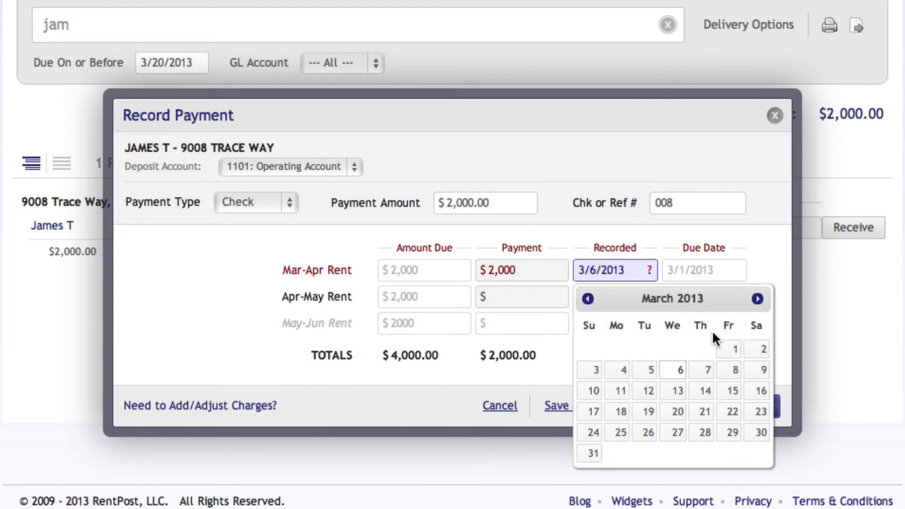
click(587, 372)
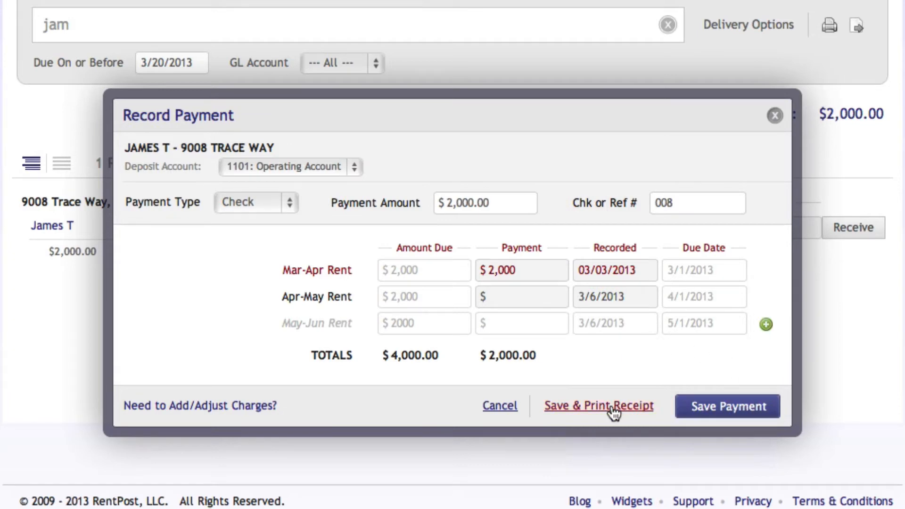
click(726, 408)
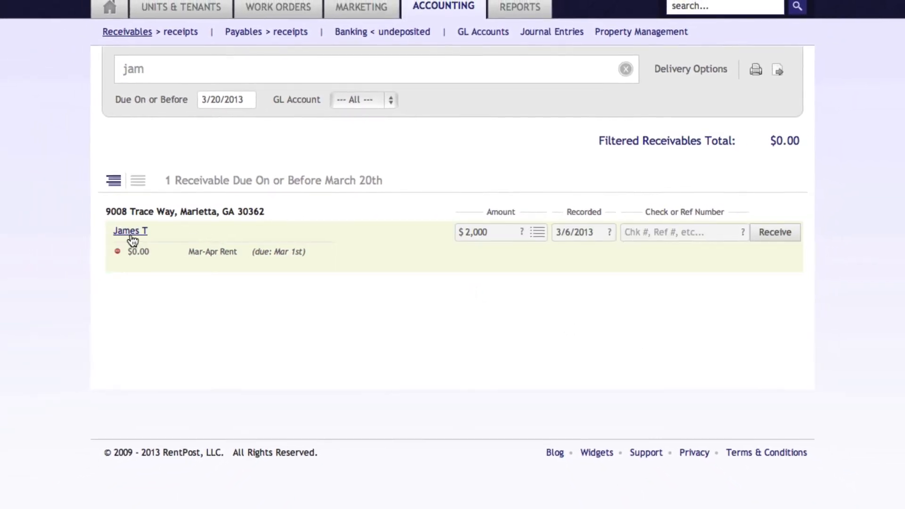
Review the ledger and the activity feed in the tenant's profile
click(137, 239)
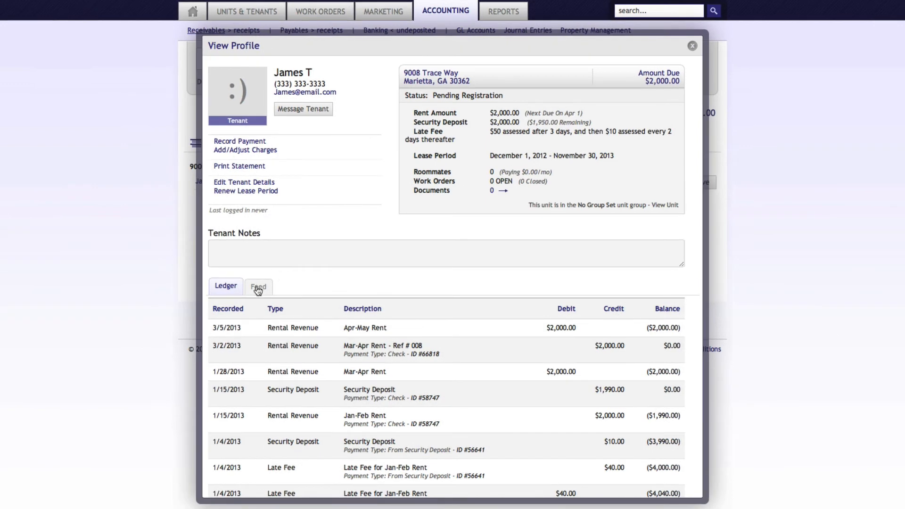
click(258, 289)
scroll(270, 341, down, 7)
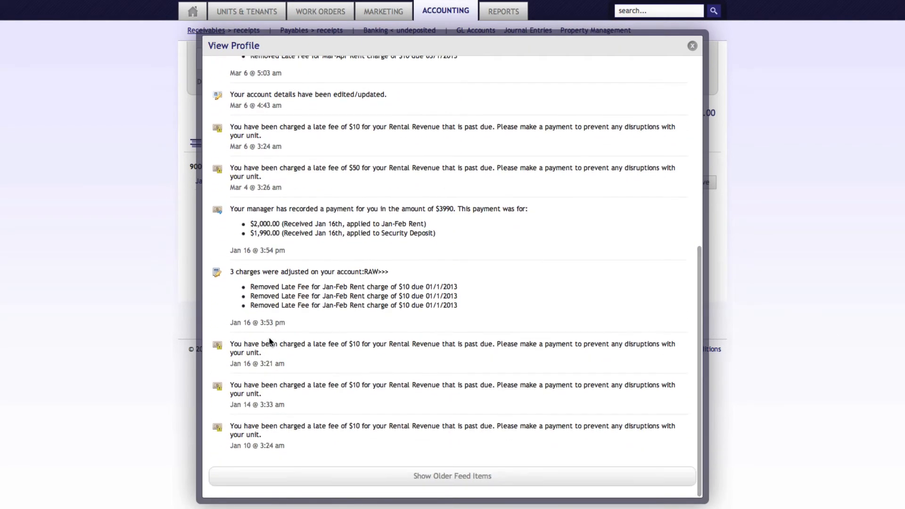
scroll(269, 340, up, 8)
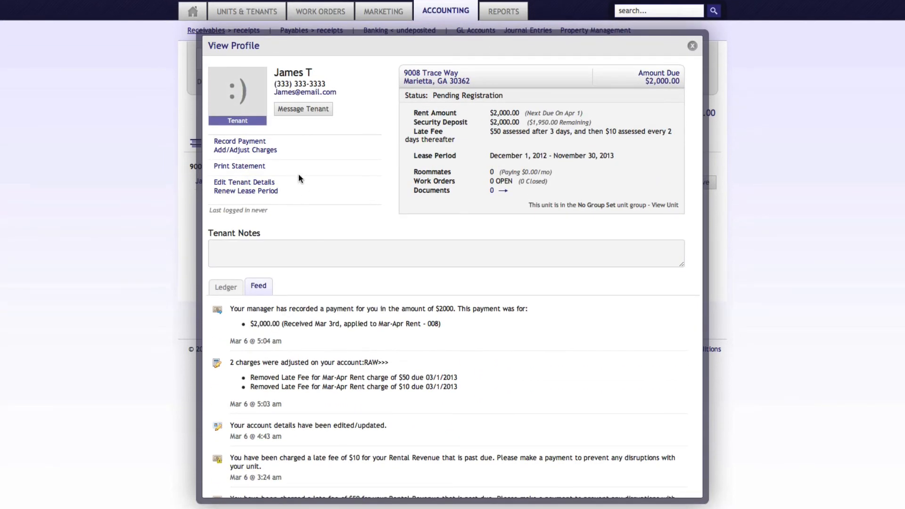
click(692, 46)
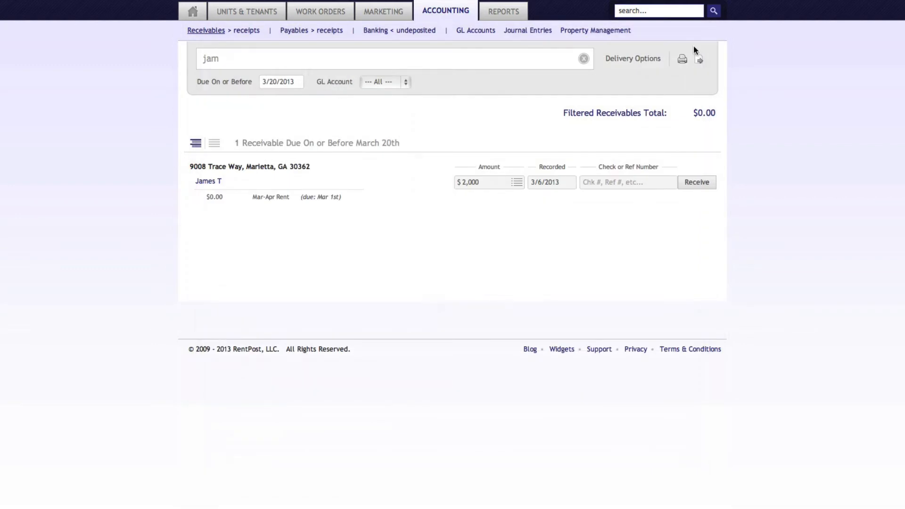
Open the receipts list and examine the payment adjustment options for the $1,249.00 check receipt without saving an adjustment
click(243, 31)
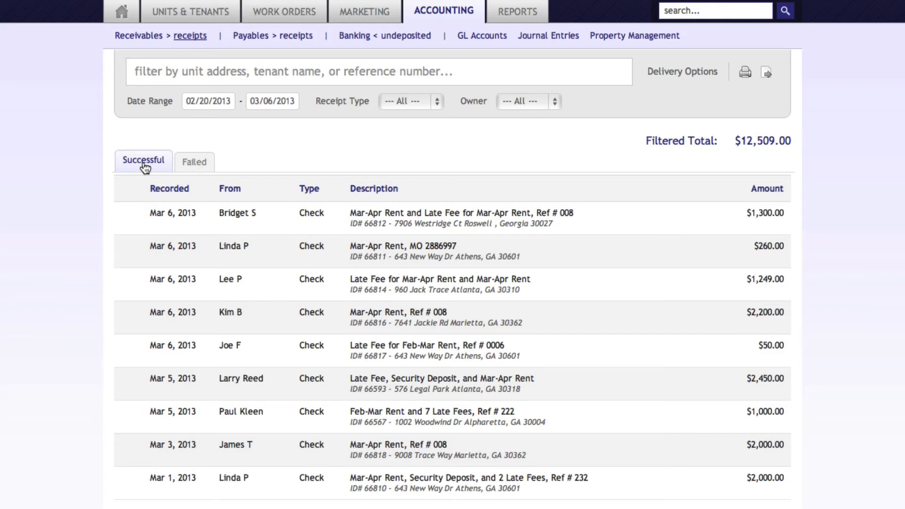
click(160, 295)
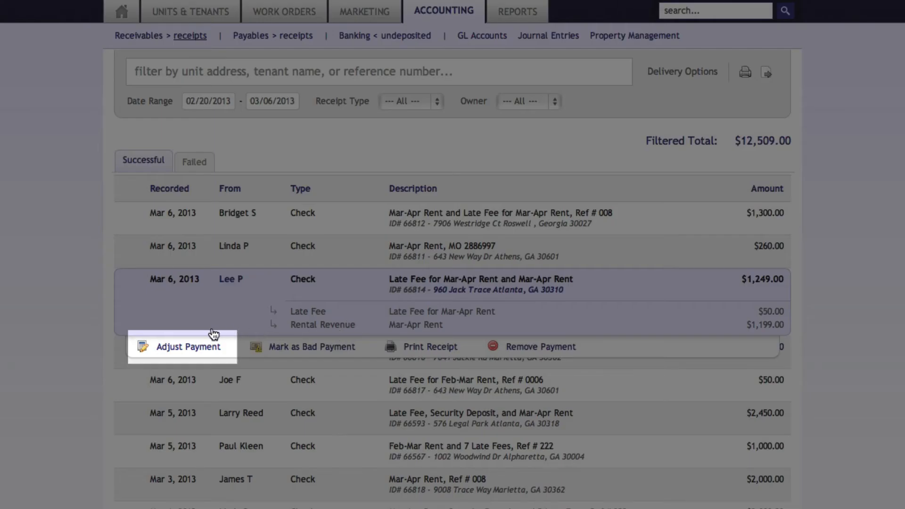
click(194, 348)
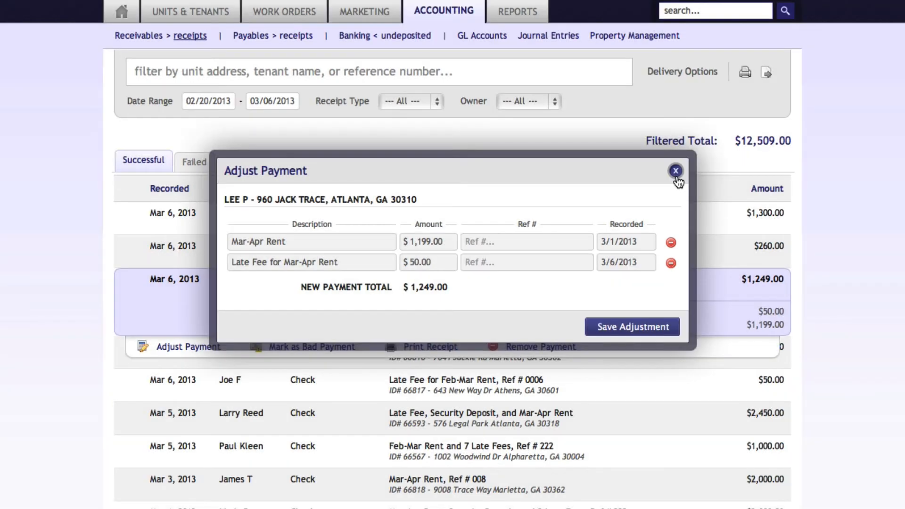
click(677, 177)
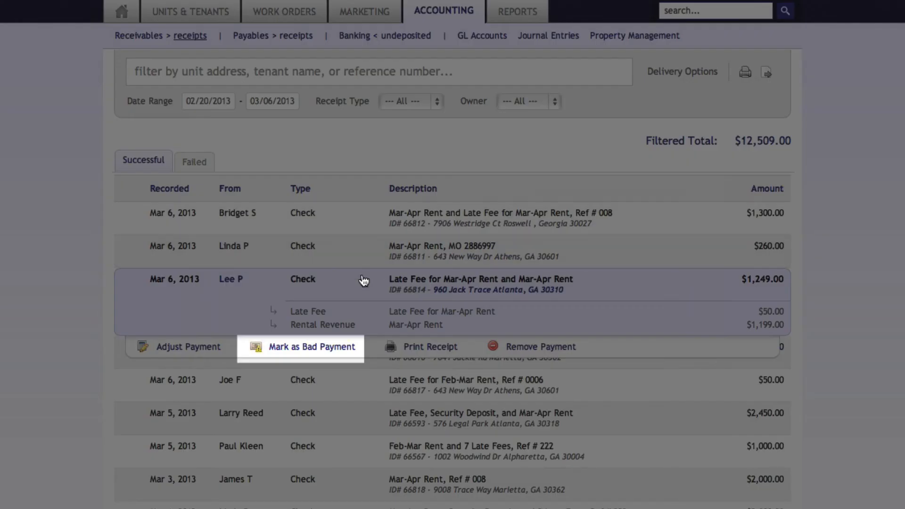
Mark the $1,249.00 check receipt as a bad payment with a $25 return fee described as "Bounced Check"
click(305, 349)
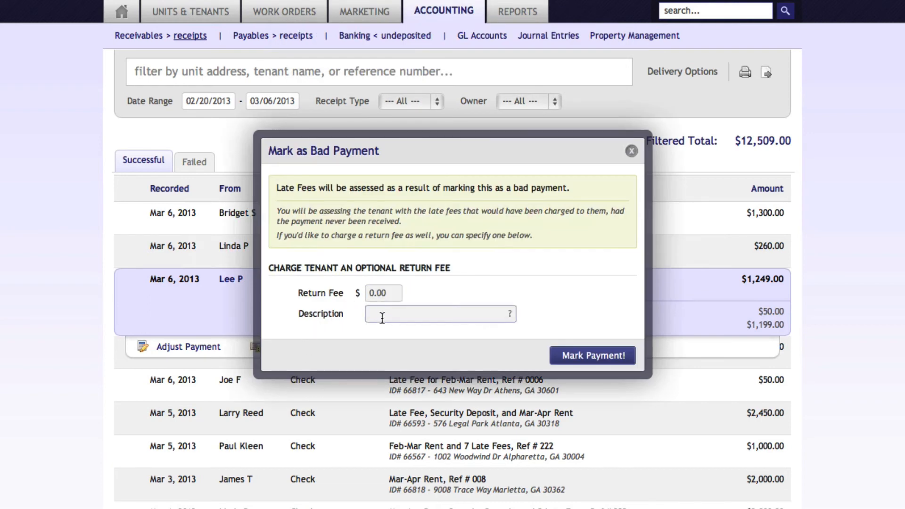
click(382, 294)
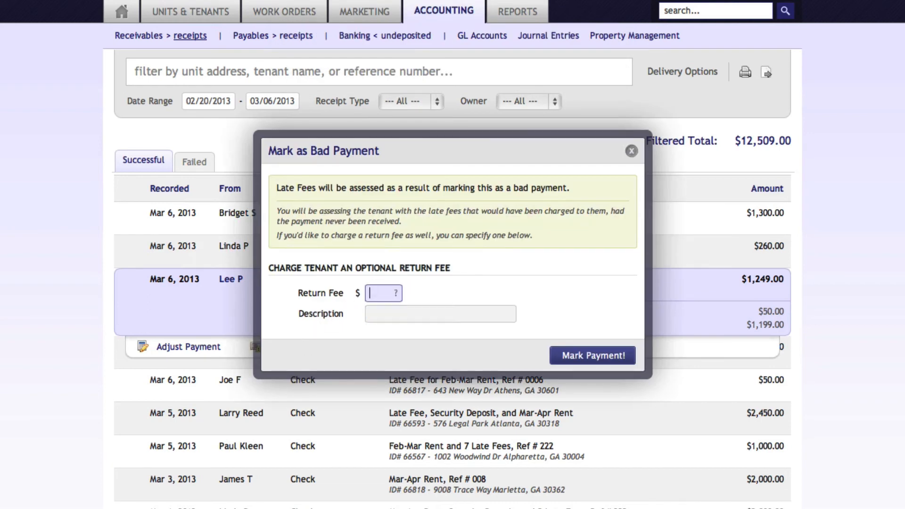
text(25)
click(387, 312)
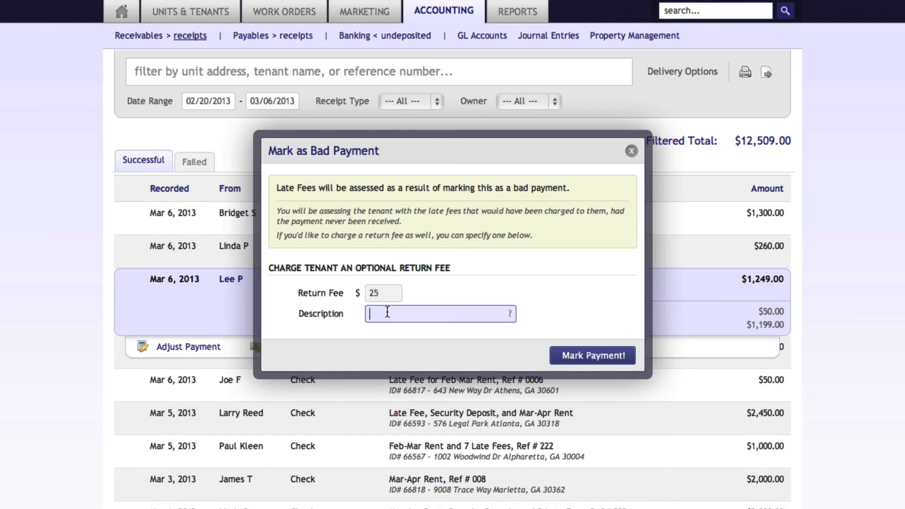
text(Bounced Check)
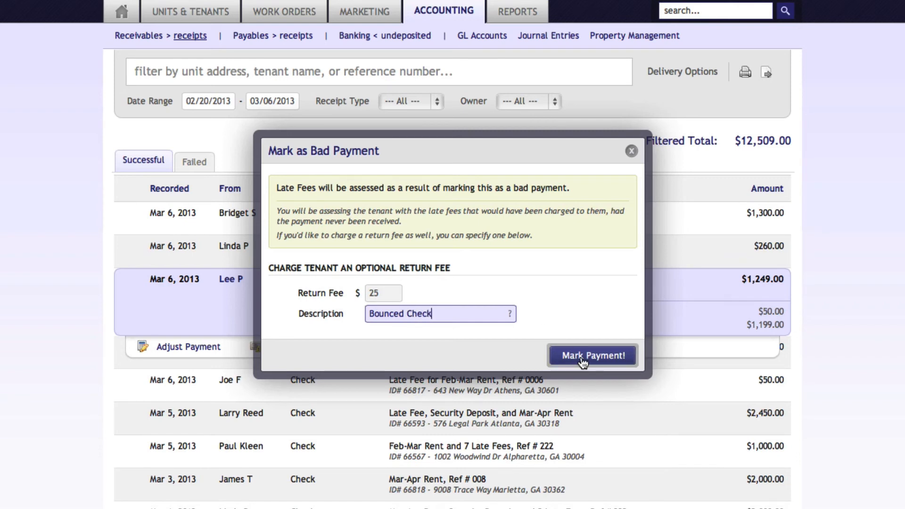
click(583, 360)
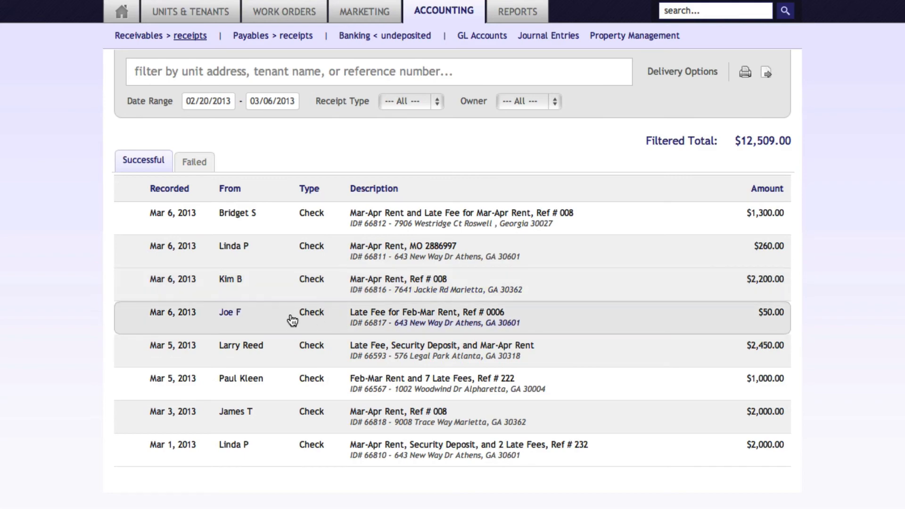
Adjust the $50.00 check receipt by removing its Late Fee for Feb-Mar Rent charge, and submit the adjustment
click(292, 321)
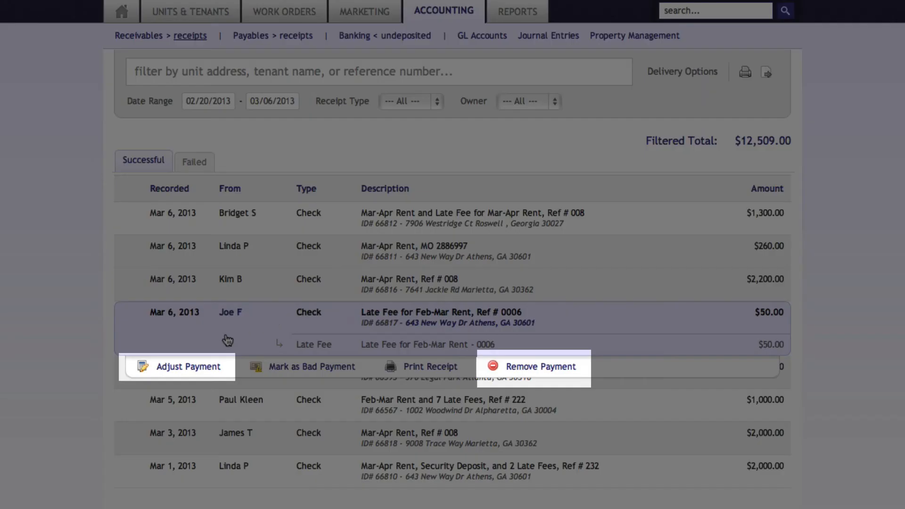
click(220, 368)
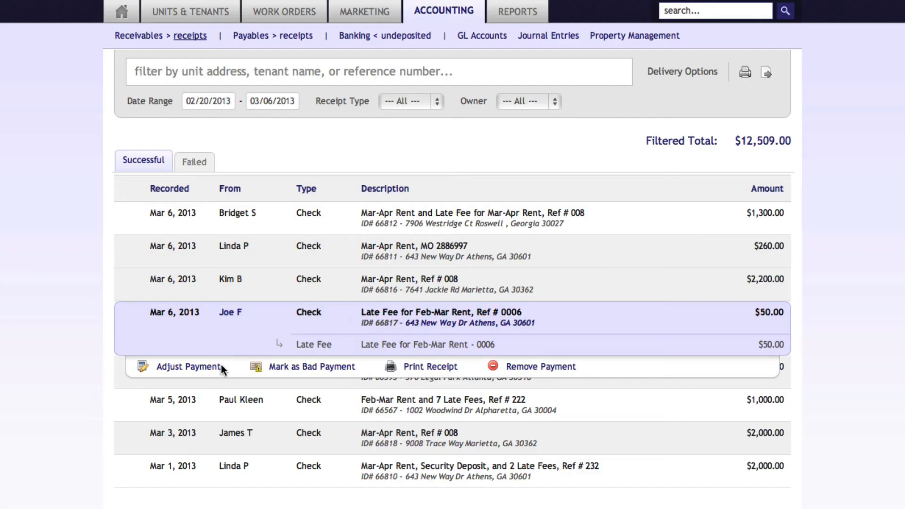
click(198, 371)
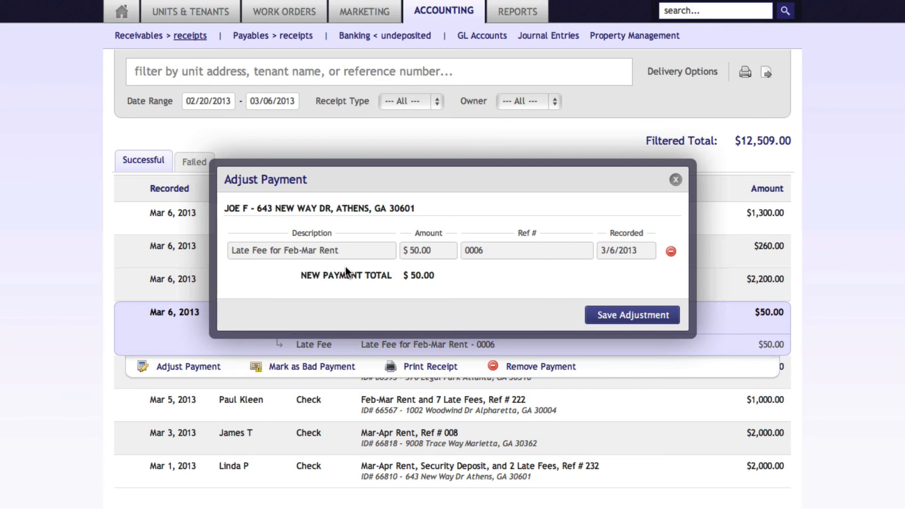
click(670, 252)
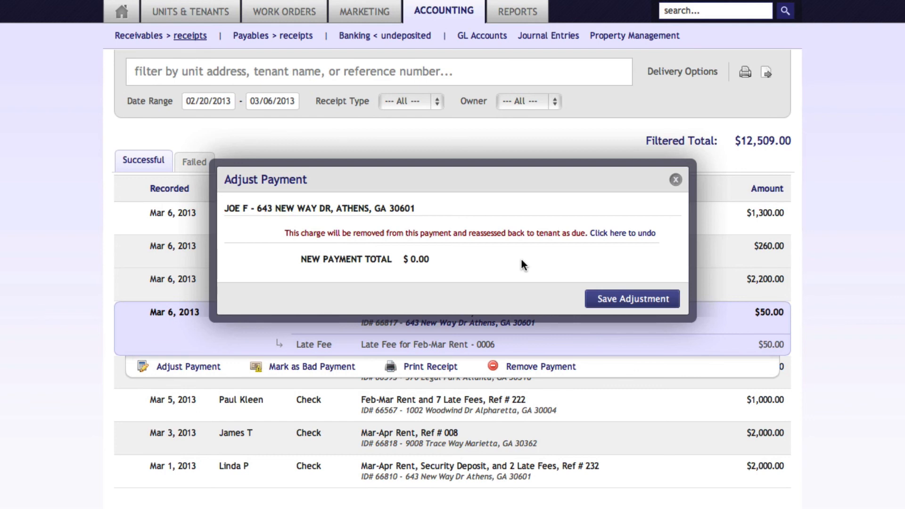
click(607, 302)
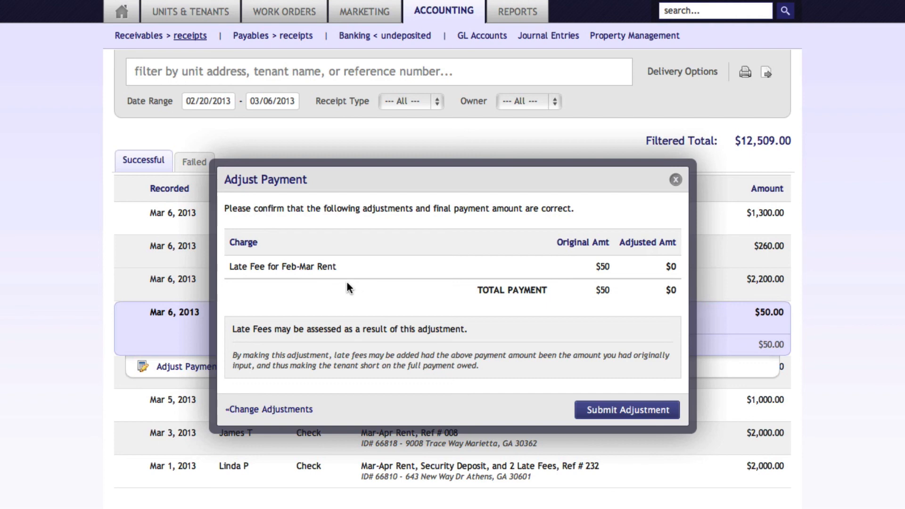
click(630, 411)
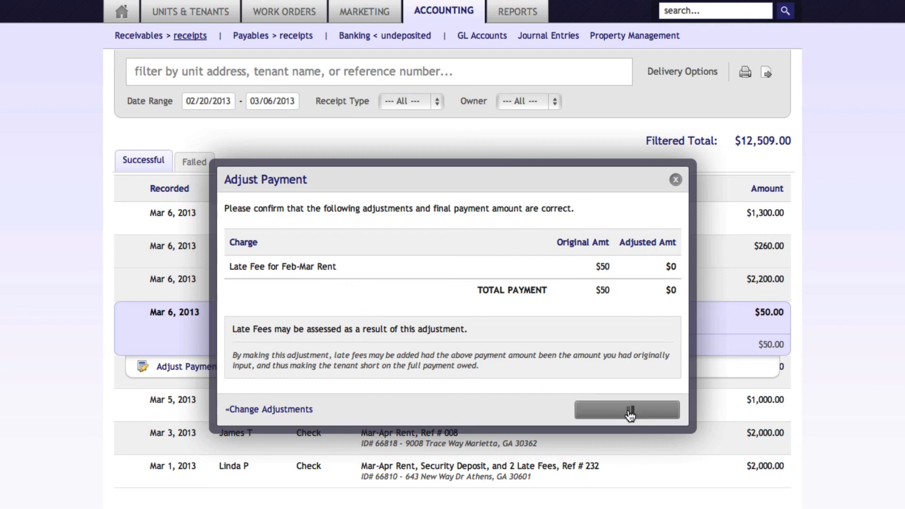